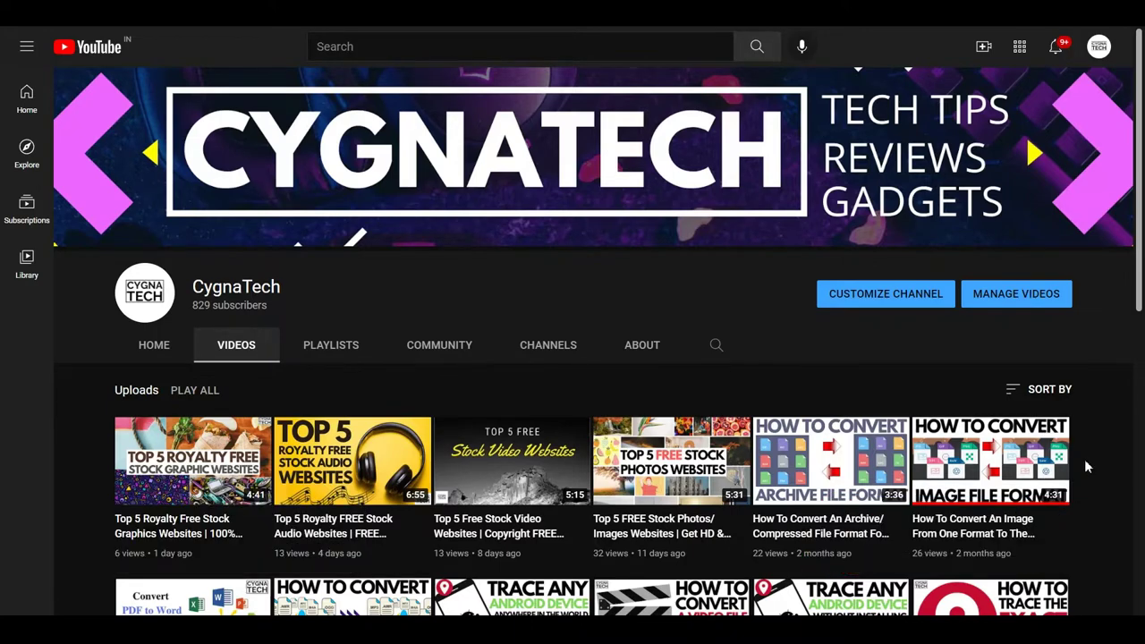
# Scroll down in the Photos window showing the 'image to convert' file
pyautogui.scroll(-3, 1087, 465)
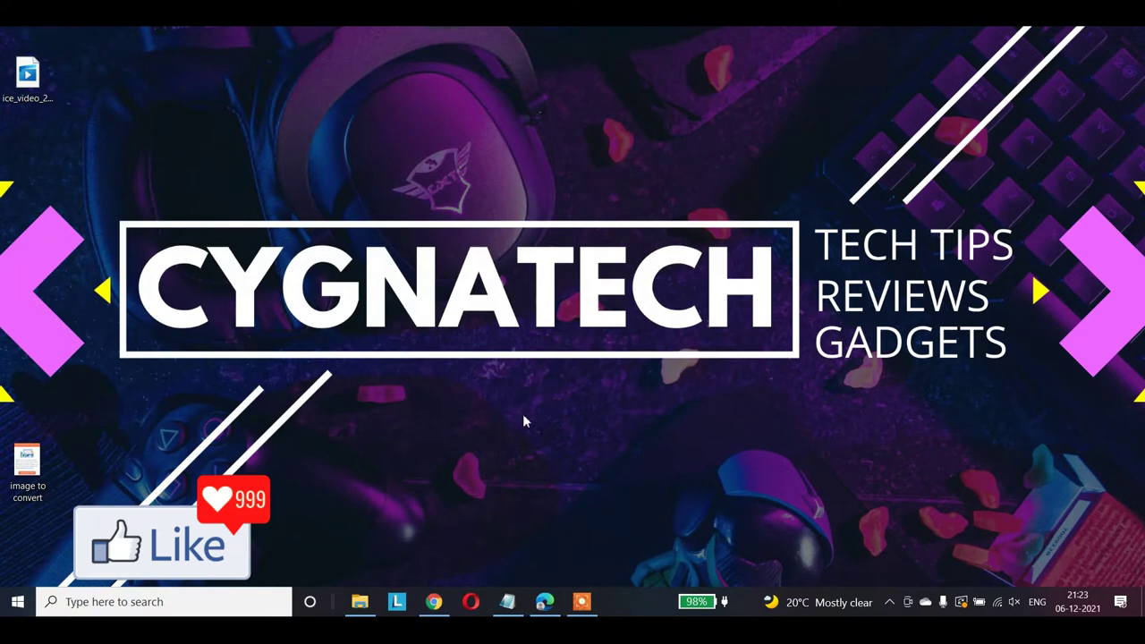
# Launch Word from a taskbar search for 'msword' and create a blank document
pyautogui.click(233, 610)
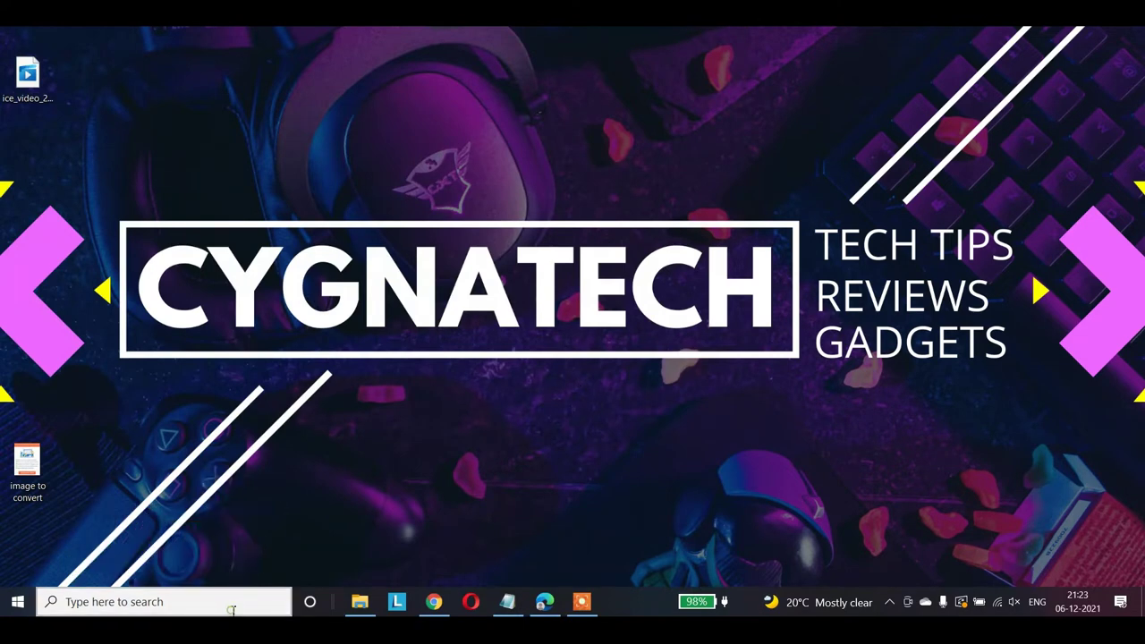
pyautogui.write('ms')
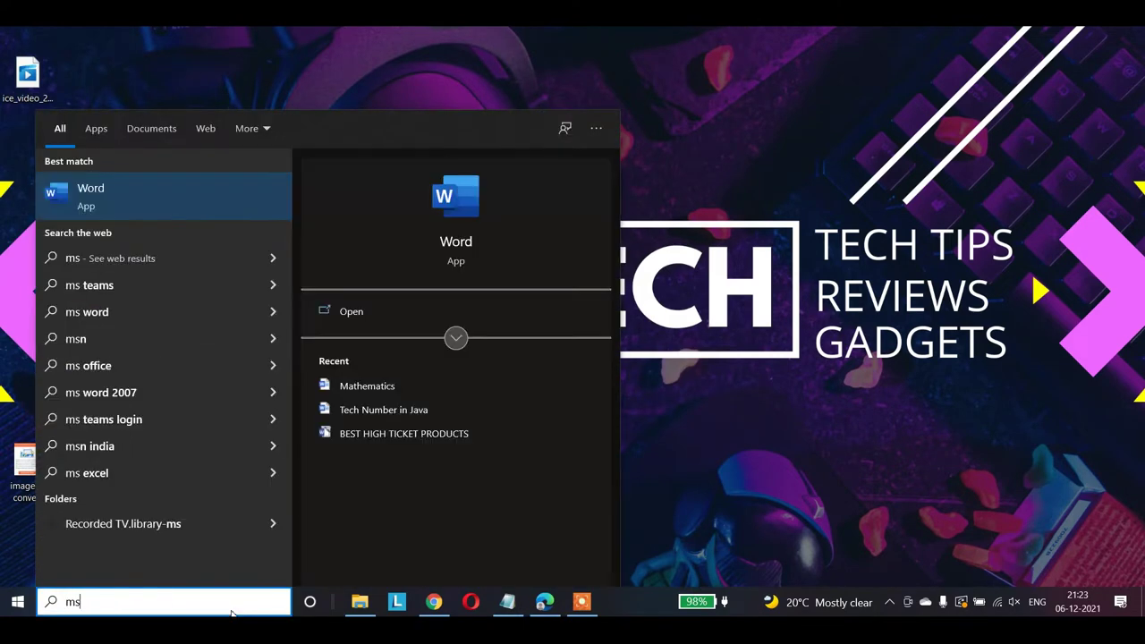
pyautogui.write('word')
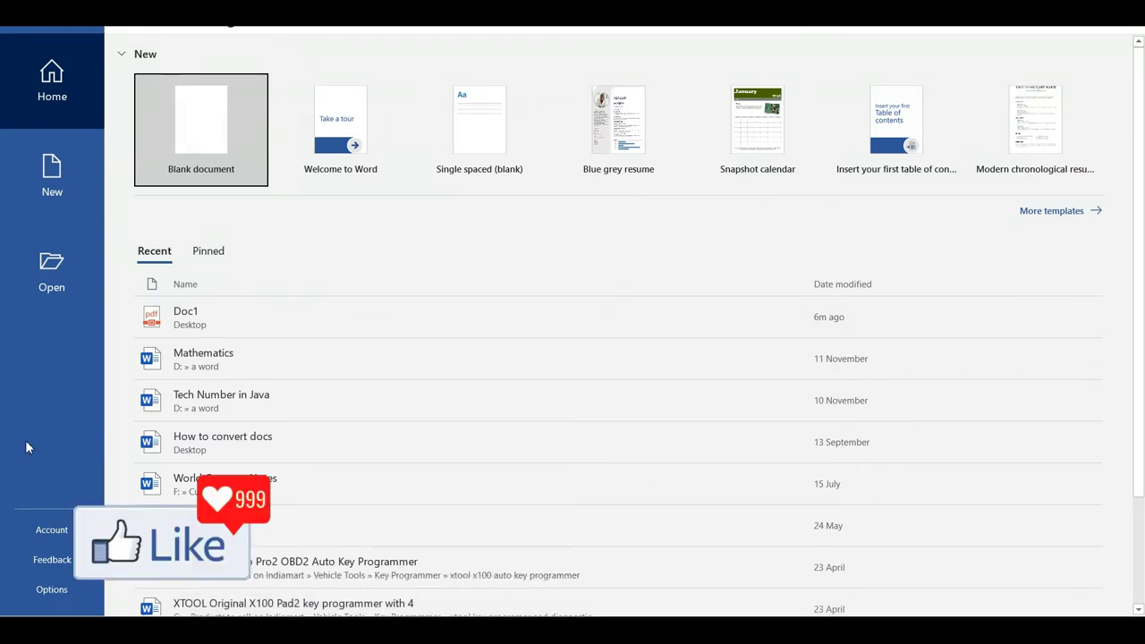
pyautogui.click(209, 142)
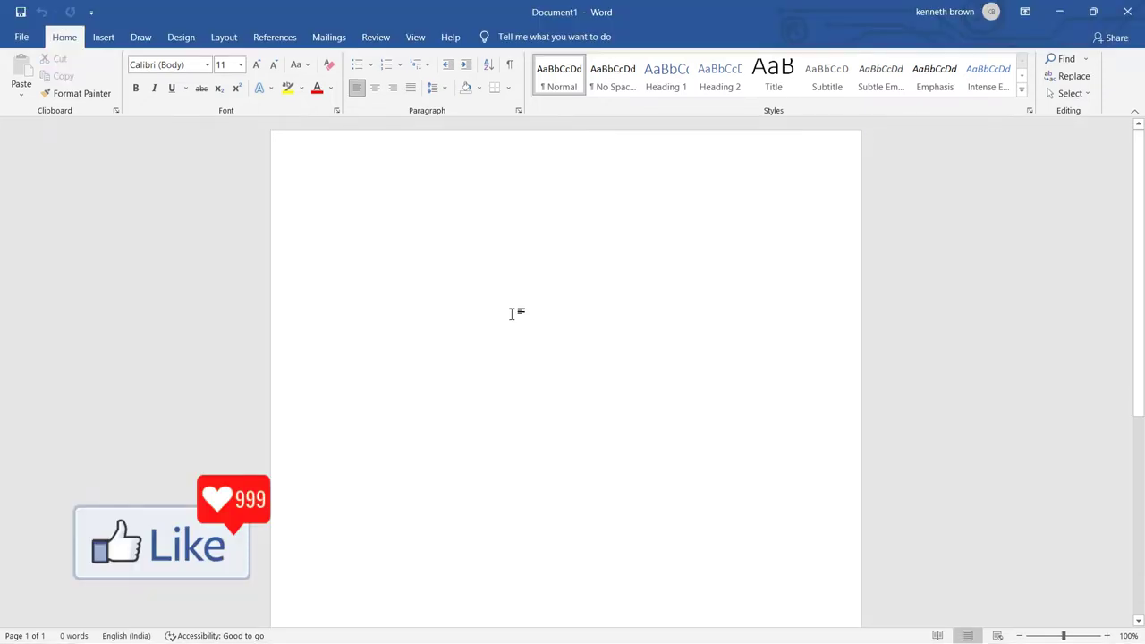
pyautogui.click(103, 37)
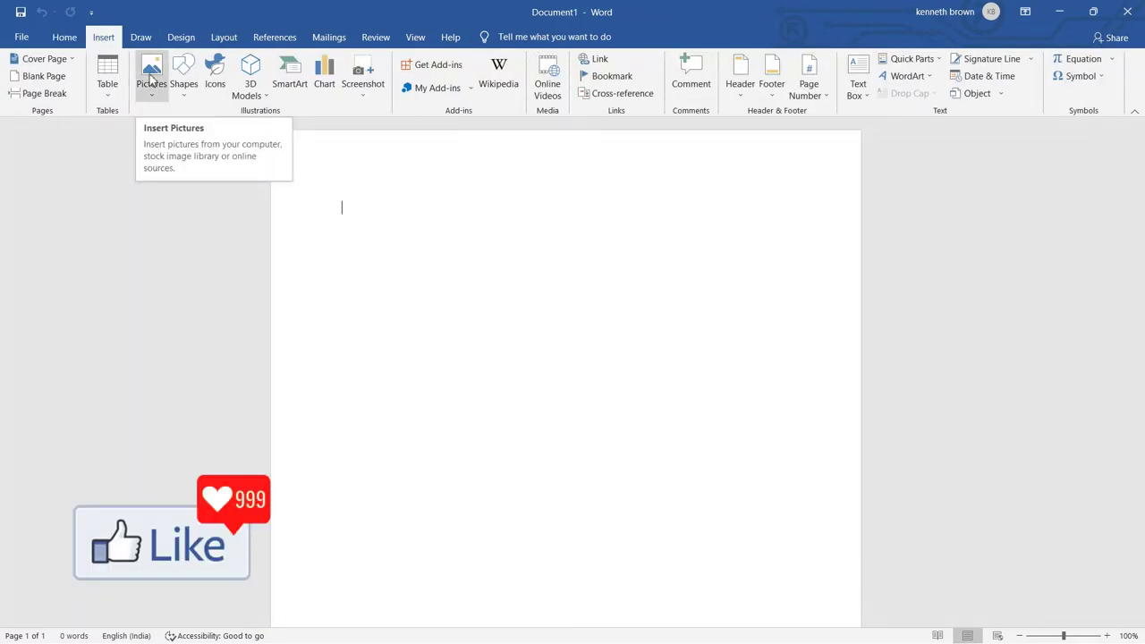
# Insert the Desktop picture 'image to convert' from this device, then deselect it
pyautogui.click(151, 81)
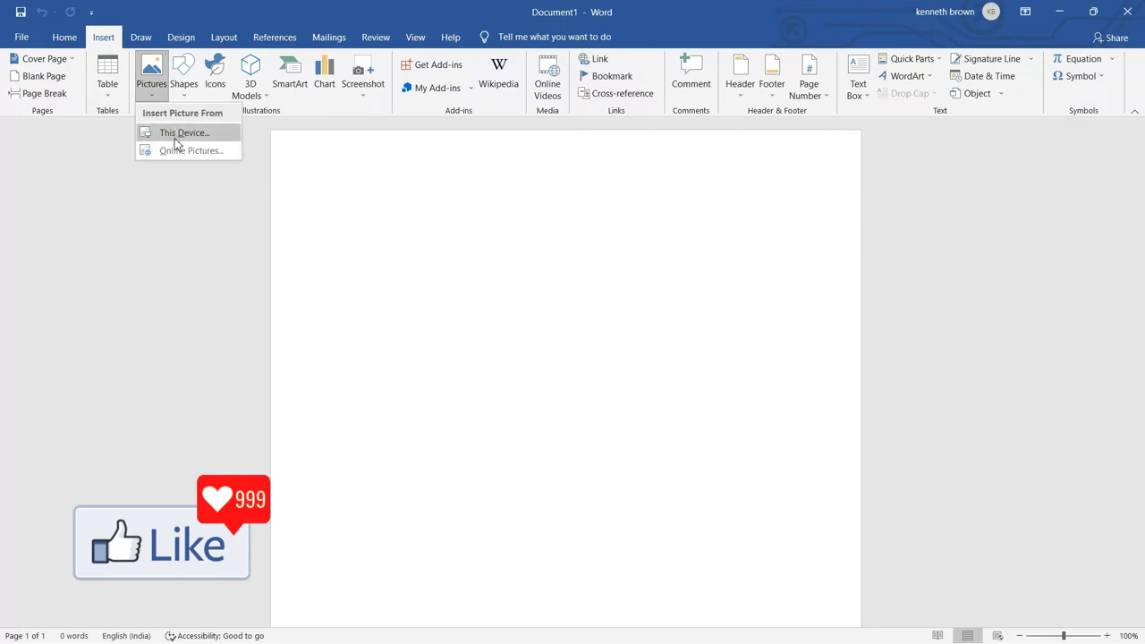
pyautogui.click(181, 135)
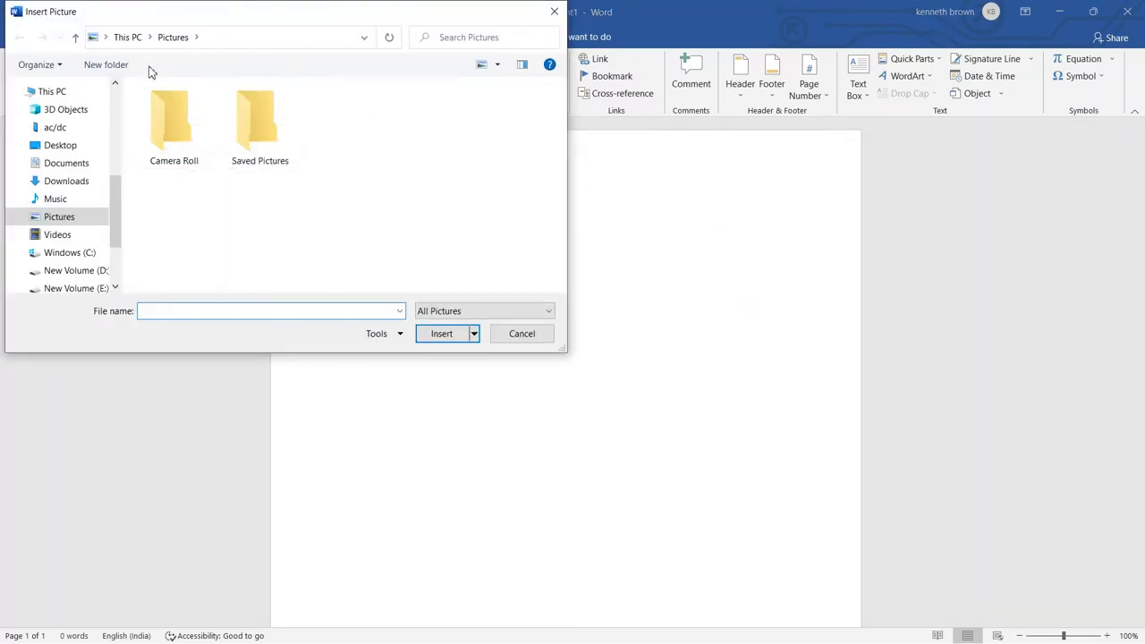
pyautogui.scroll(5, 121, 218)
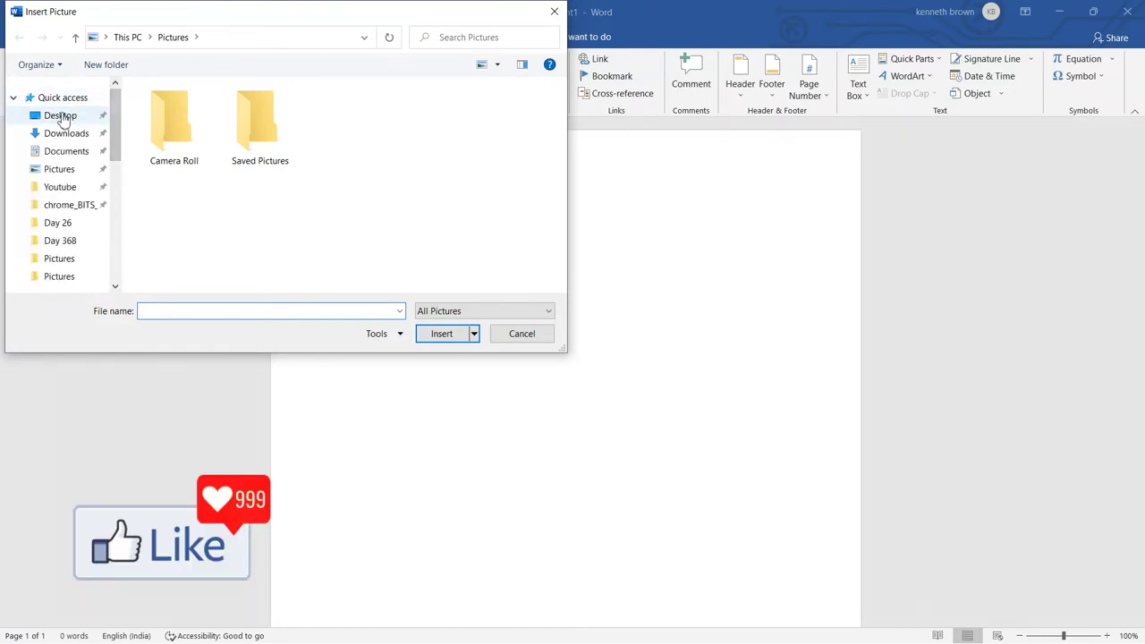
pyautogui.click(60, 116)
pyautogui.doubleClick(184, 132)
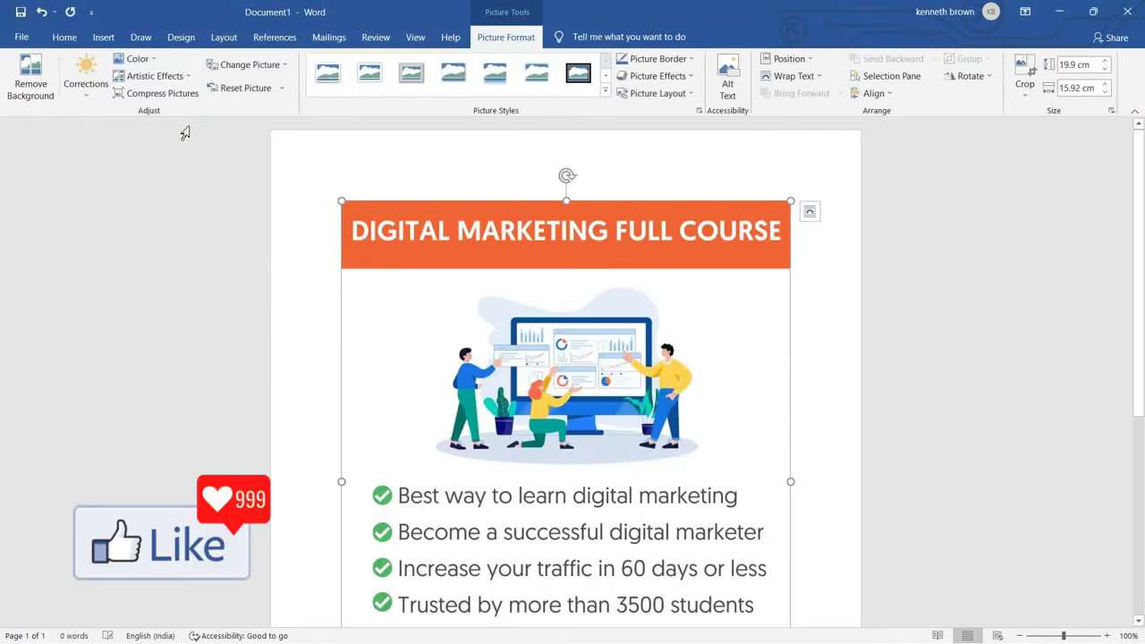
pyautogui.click(823, 322)
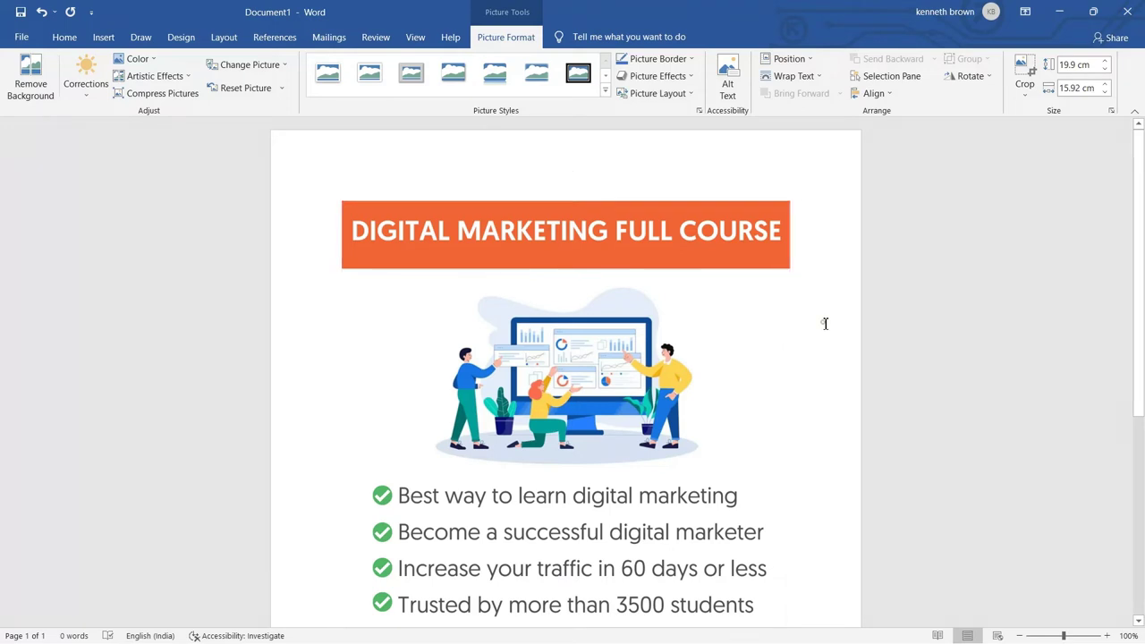
pyautogui.scroll(-1, 825, 323)
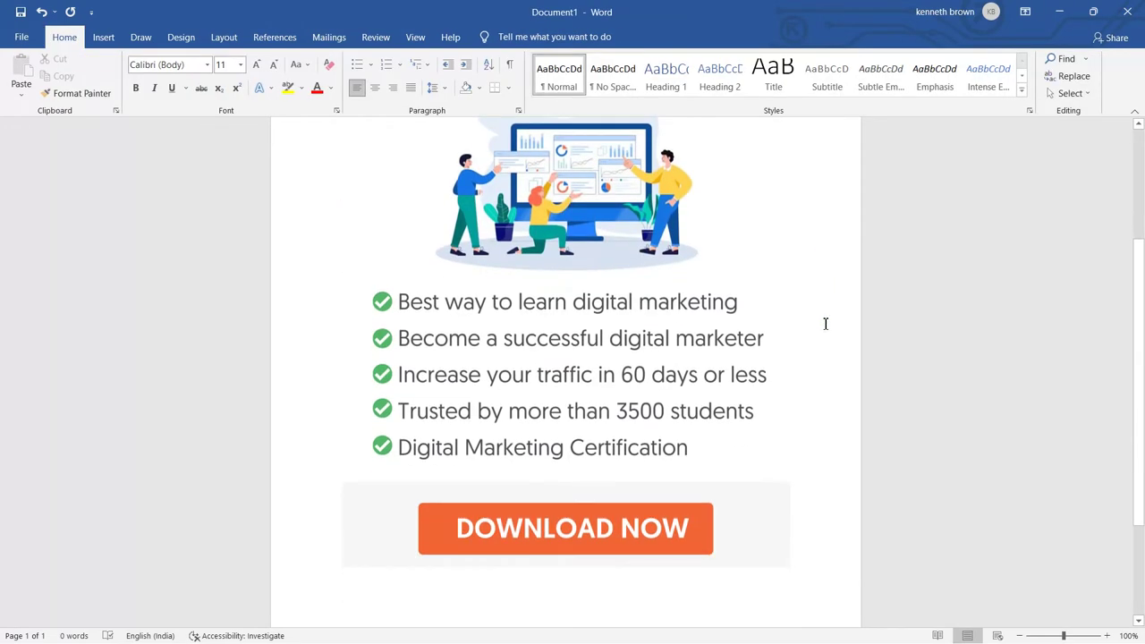
pyautogui.scroll(3, 825, 323)
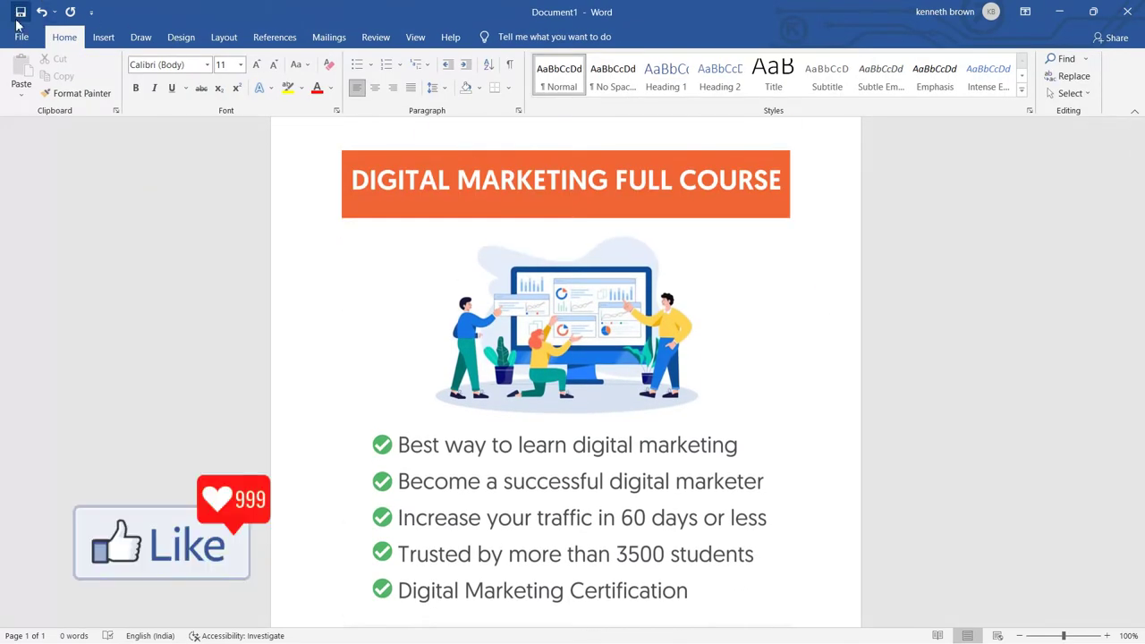
# Use Save As to export a PDF named 'New converted file' to the Desktop
pyautogui.click(23, 39)
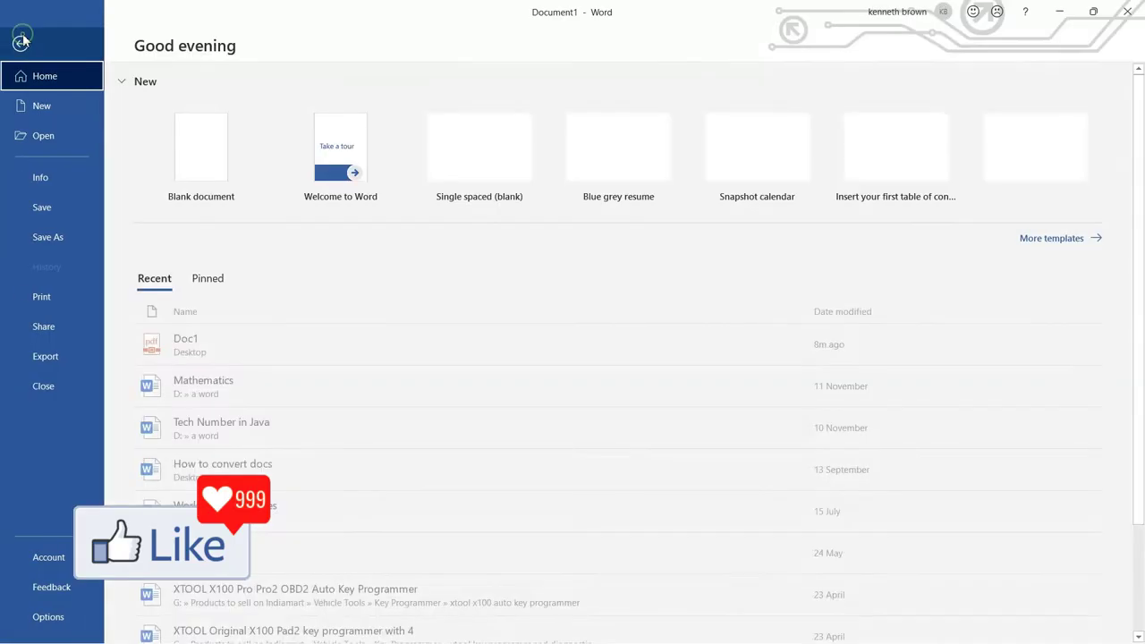
pyautogui.click(59, 239)
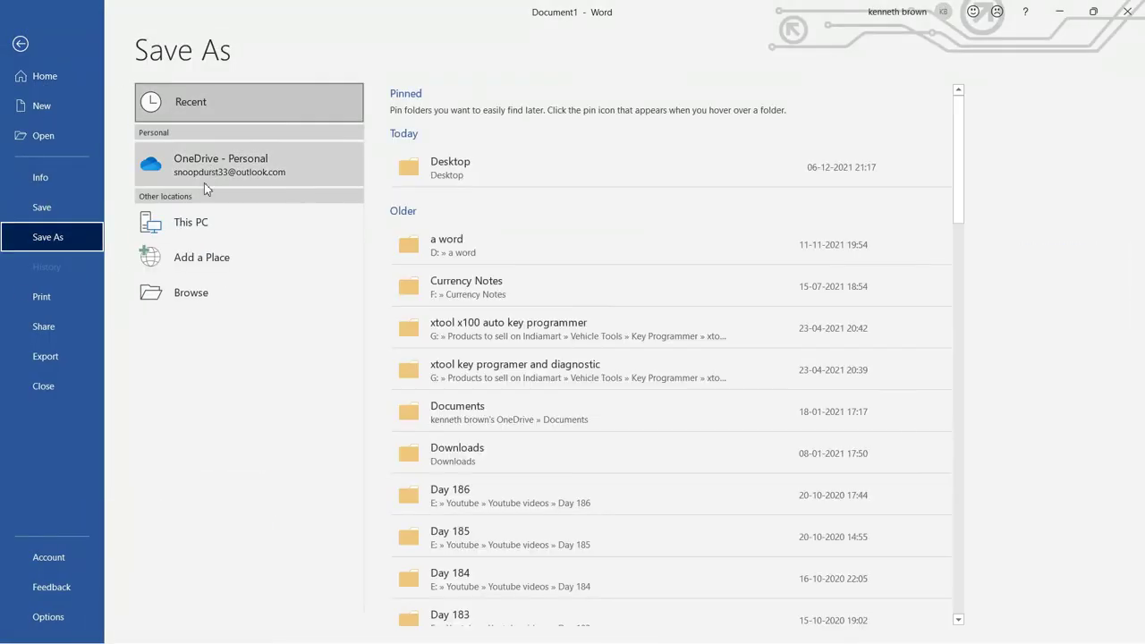
pyautogui.click(195, 295)
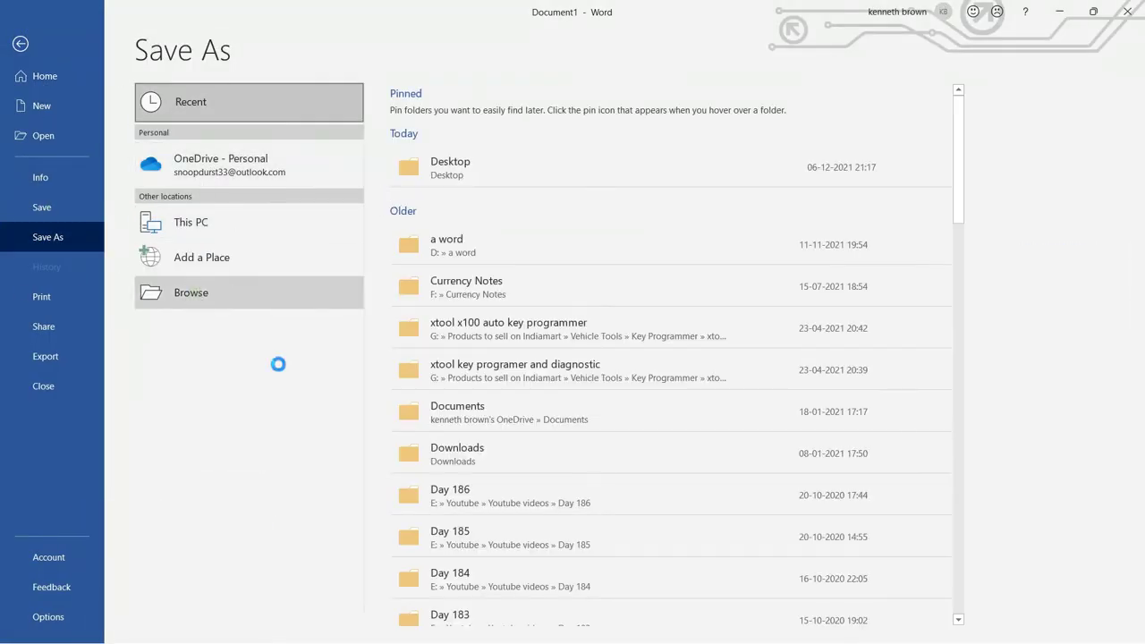
pyautogui.click(168, 539)
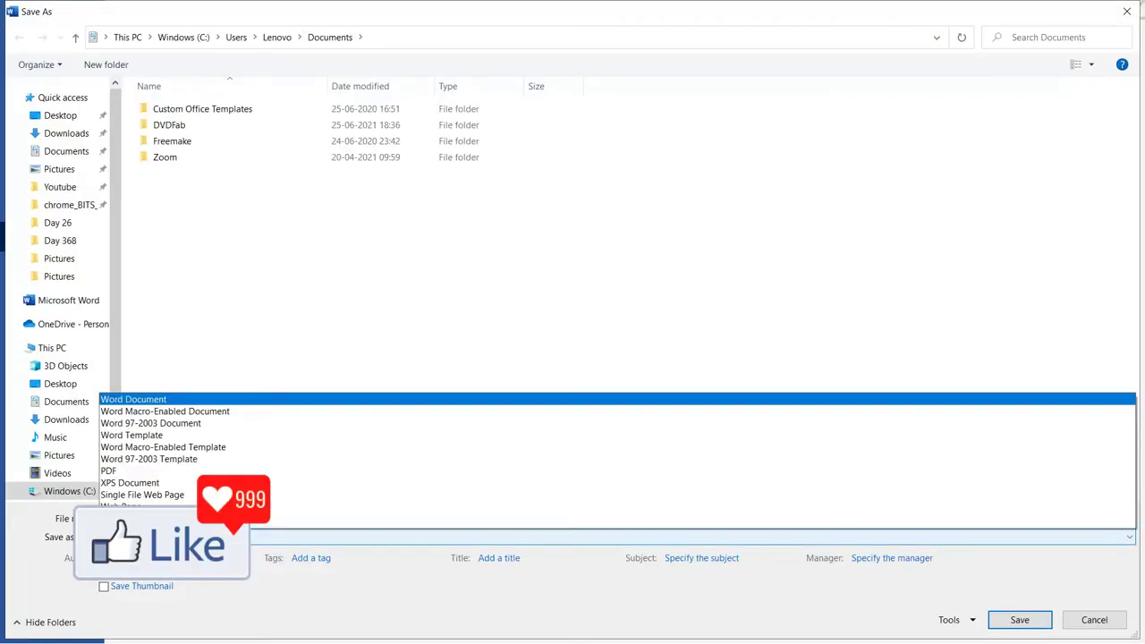
pyautogui.click(120, 405)
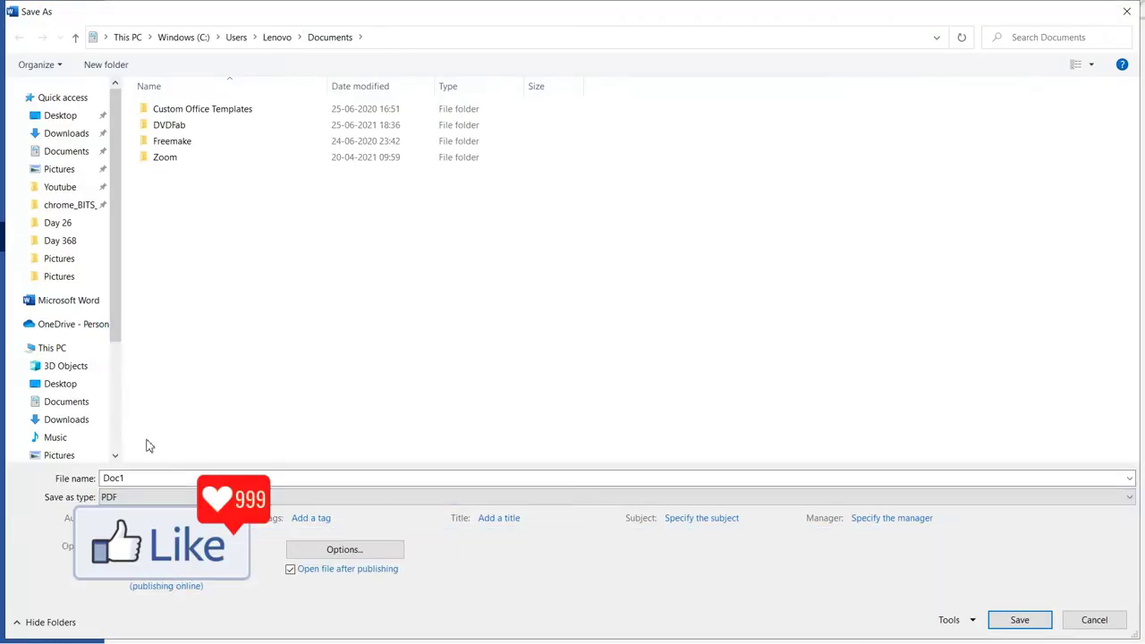
pyautogui.doubleClick(136, 489)
pyautogui.write('ne')
pyautogui.press('BackSpace')
pyautogui.press('BackSpace')
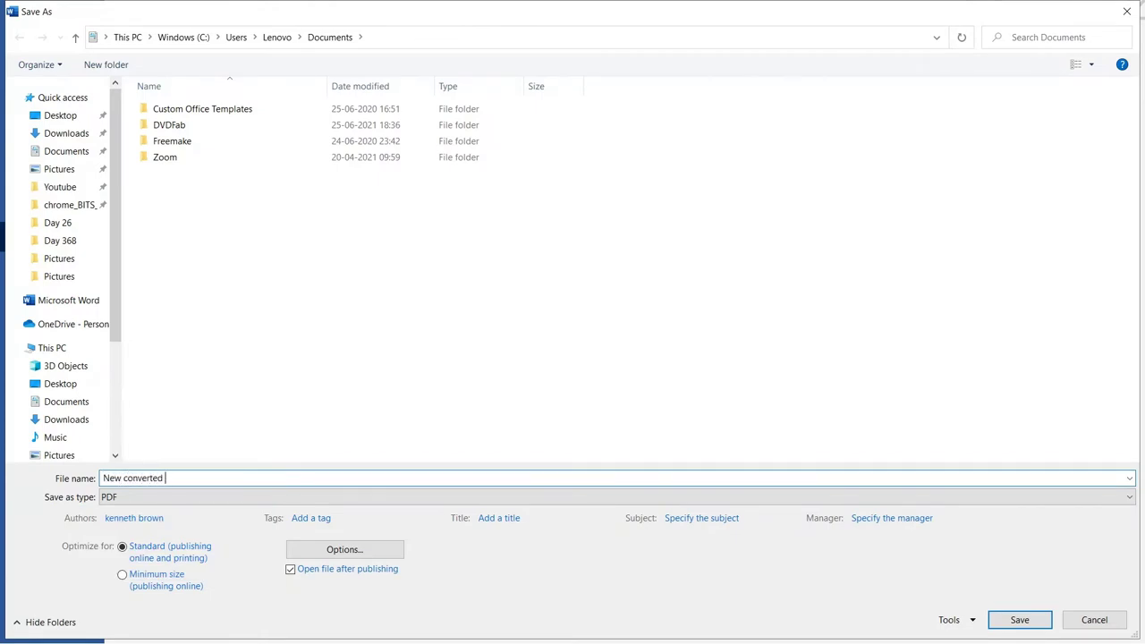
pyautogui.write('file')
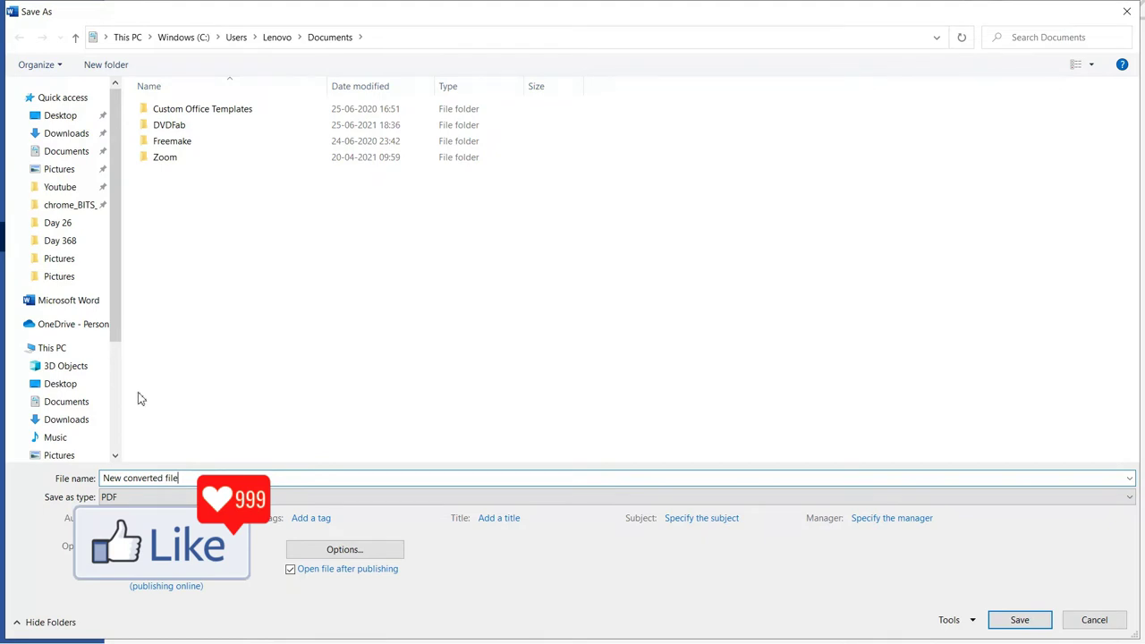
pyautogui.click(78, 117)
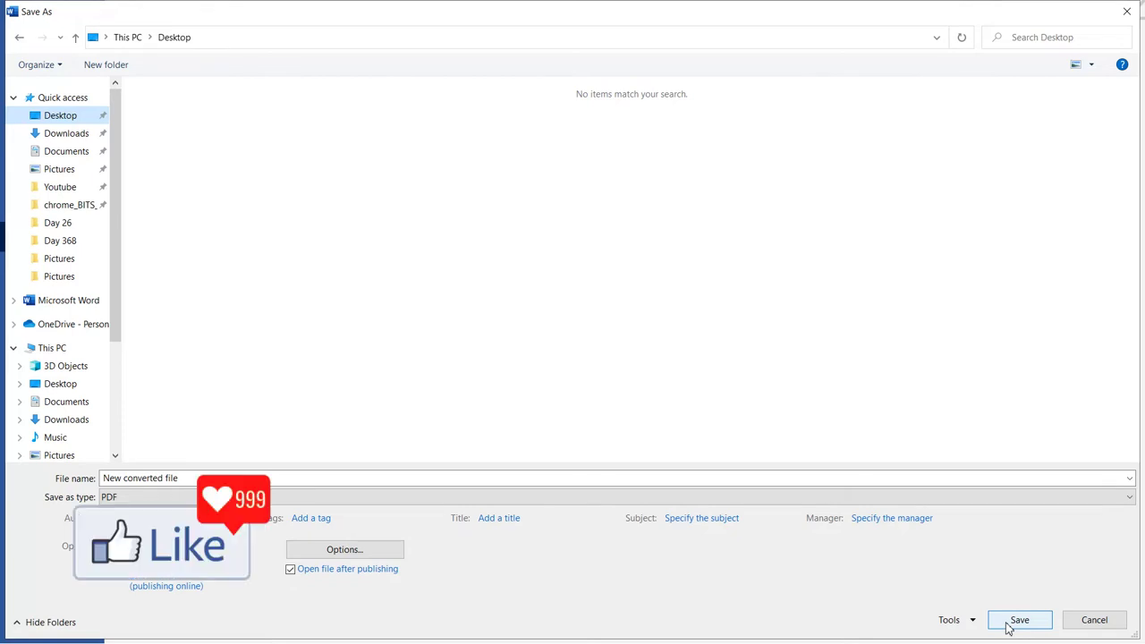
pyautogui.click(1013, 624)
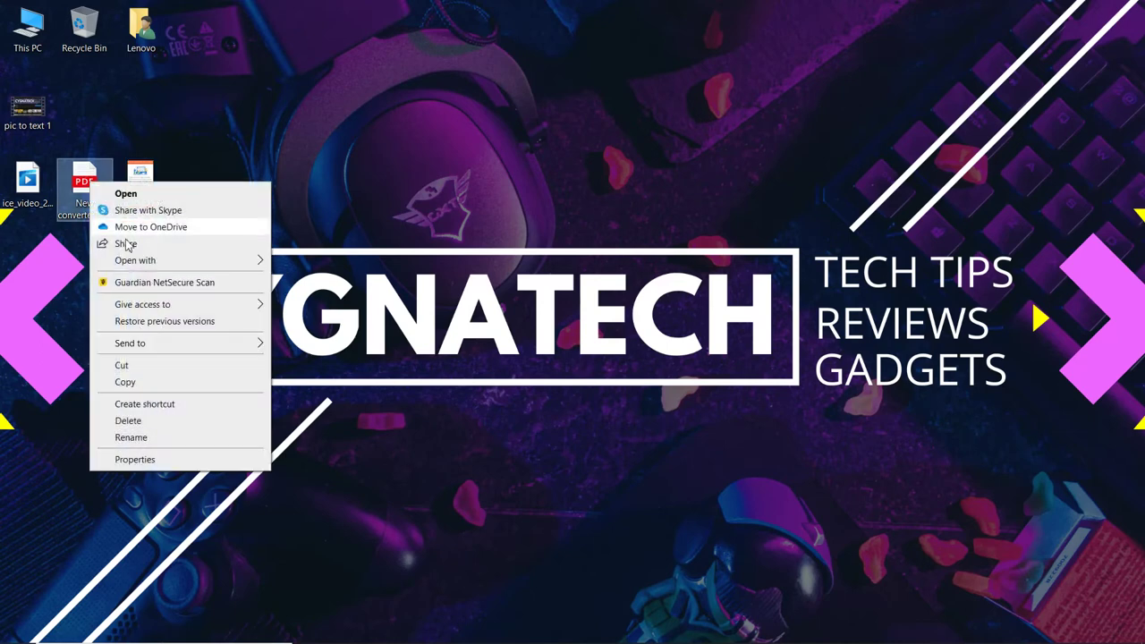
# Open the 'New converted file' PDF with Word through Choose another app and accept the conversion
pyautogui.click(355, 361)
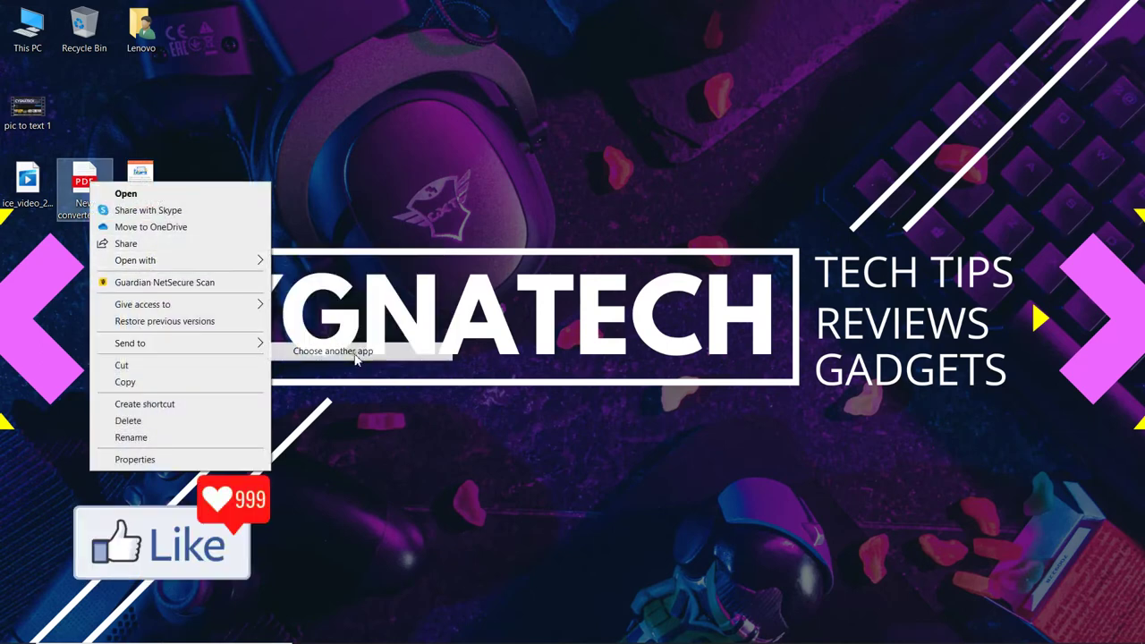
pyautogui.scroll(-1, 528, 384)
pyautogui.click(479, 438)
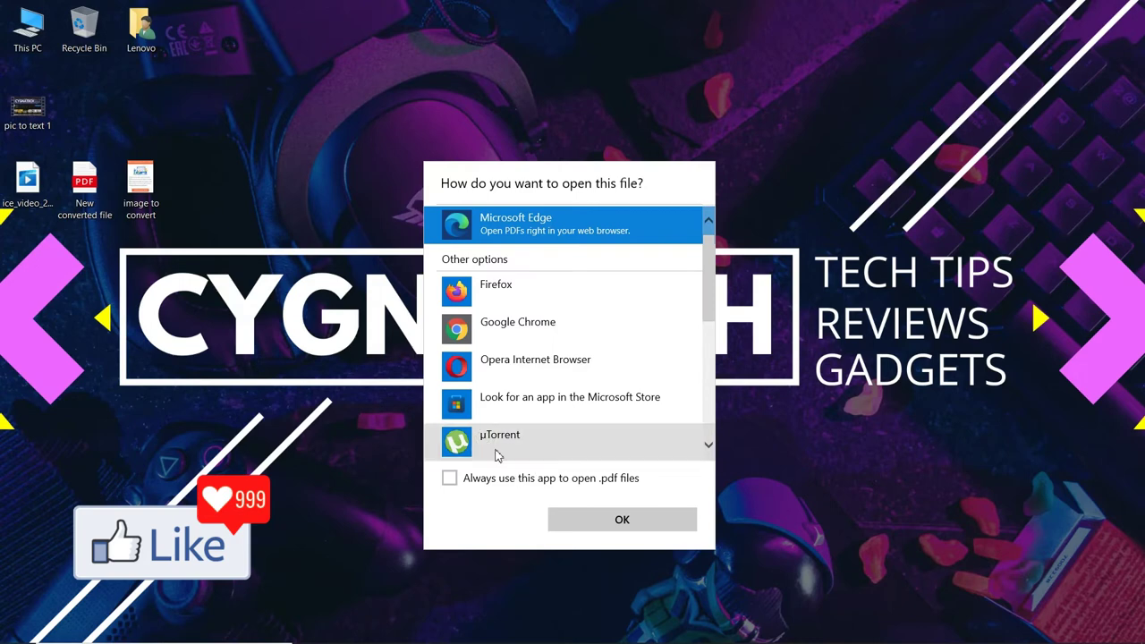
pyautogui.scroll(-1, 515, 386)
pyautogui.scroll(-3, 514, 387)
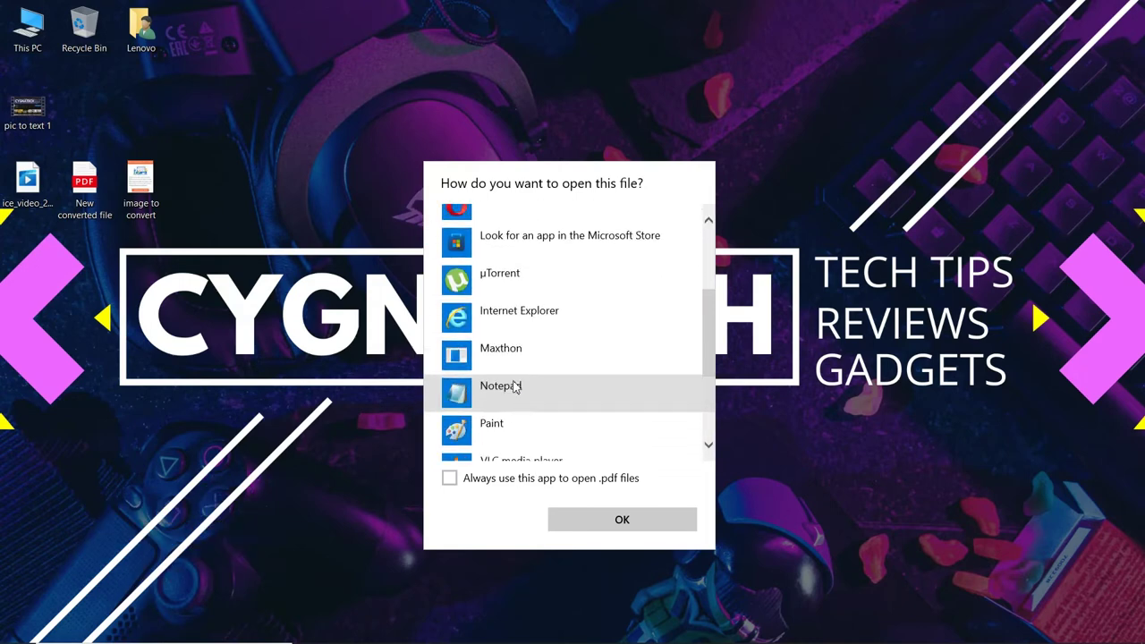
pyautogui.scroll(-1, 515, 387)
pyautogui.scroll(-1, 515, 386)
pyautogui.scroll(-1, 514, 386)
pyautogui.click(512, 374)
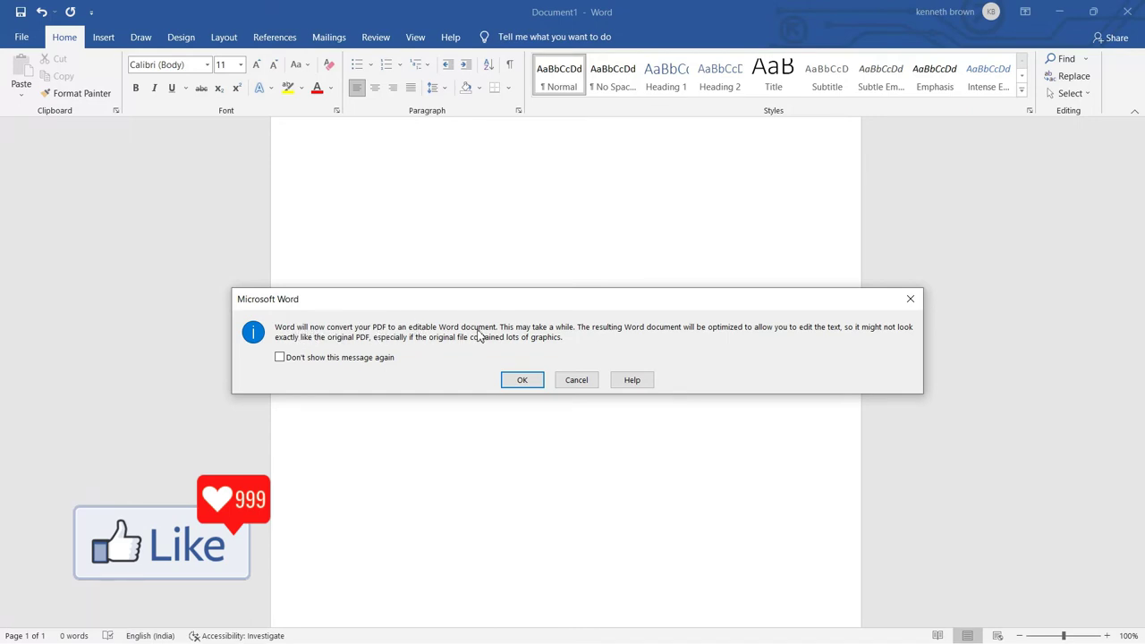
pyautogui.click(537, 381)
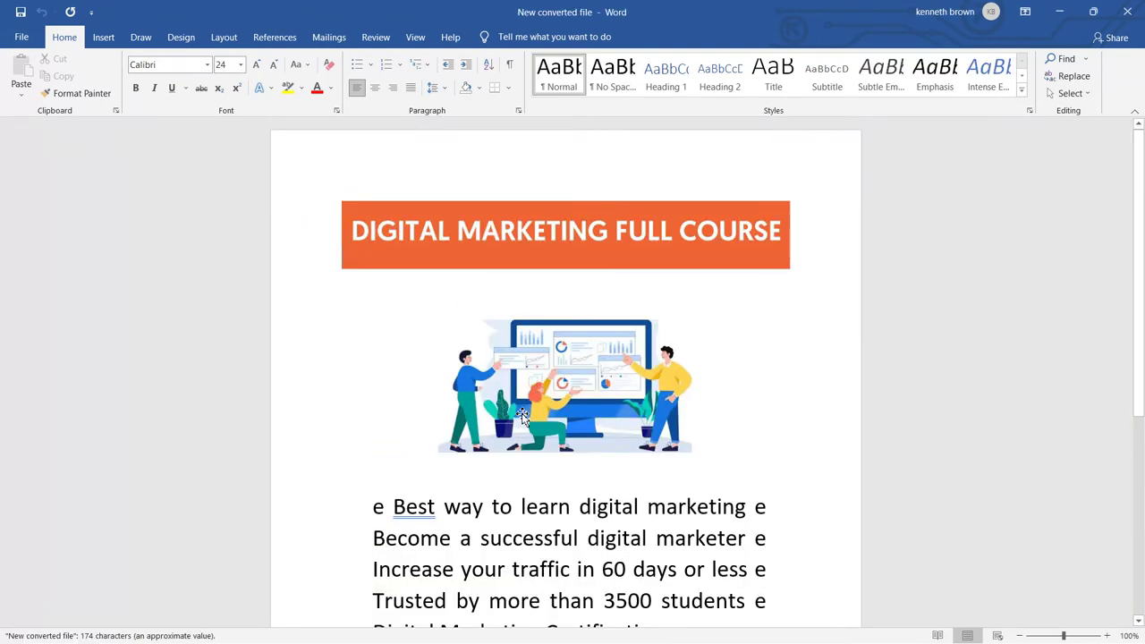
# Edit the first bullet line: remove the space before 'Become' and insert 'kdkds k'
pyautogui.scroll(-3, 729, 386)
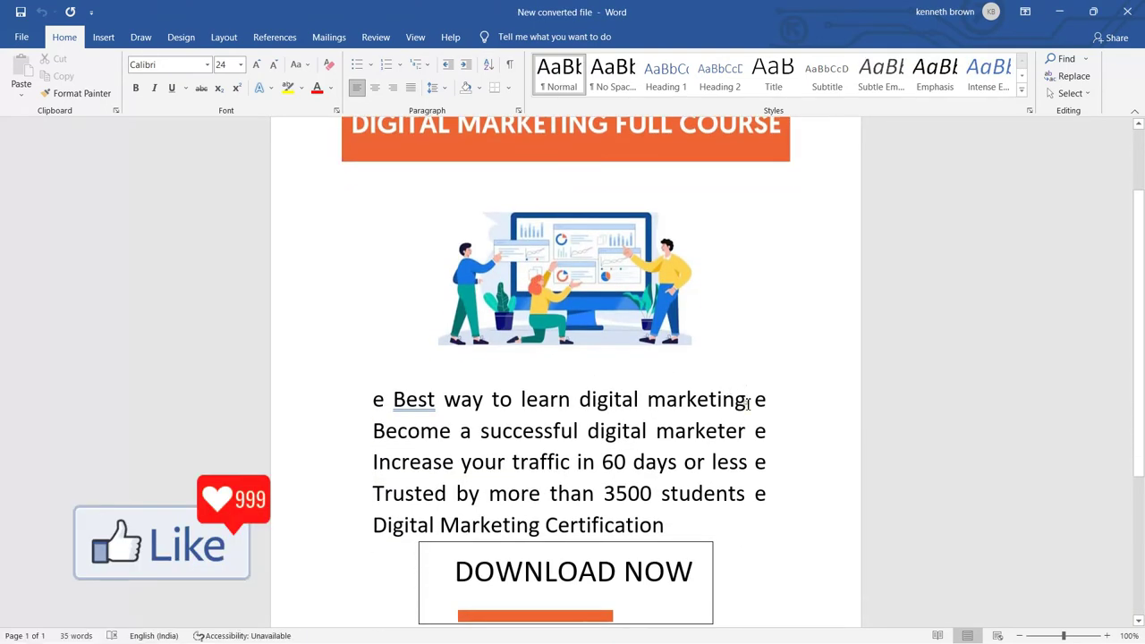
pyautogui.doubleClick(748, 405)
pyautogui.click(775, 400)
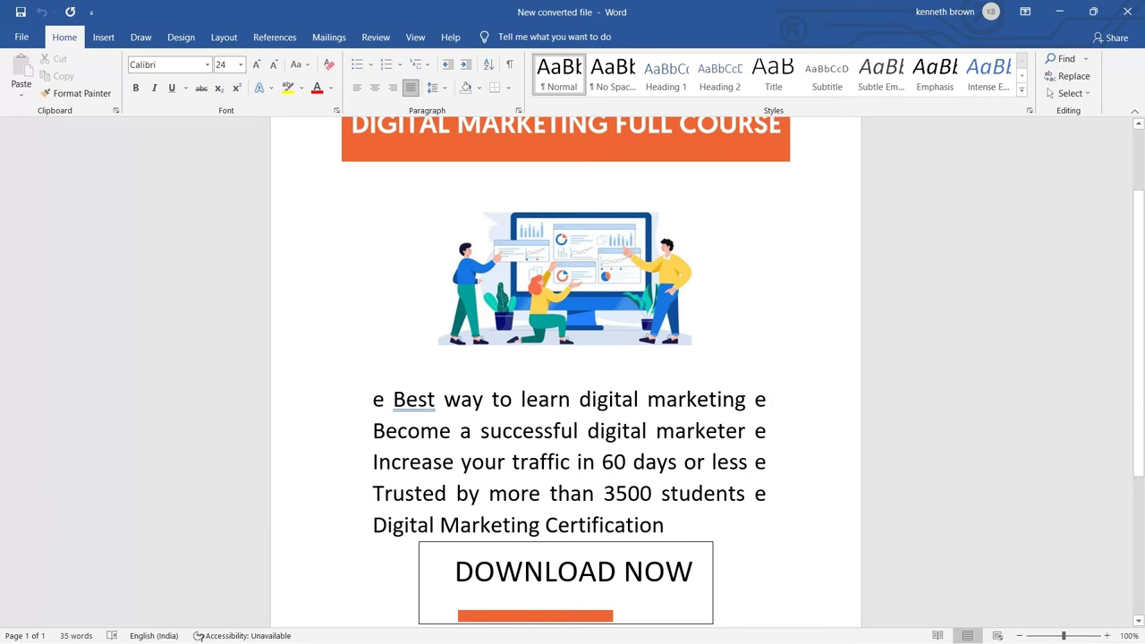
pyautogui.press('Delete')
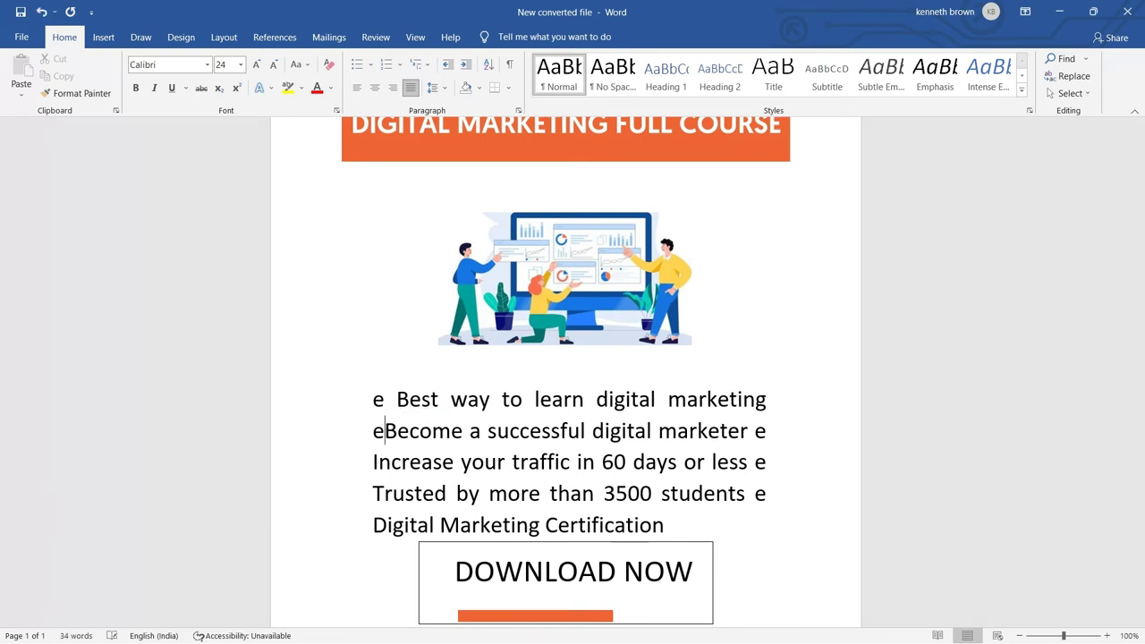
pyautogui.write('kdkds k')
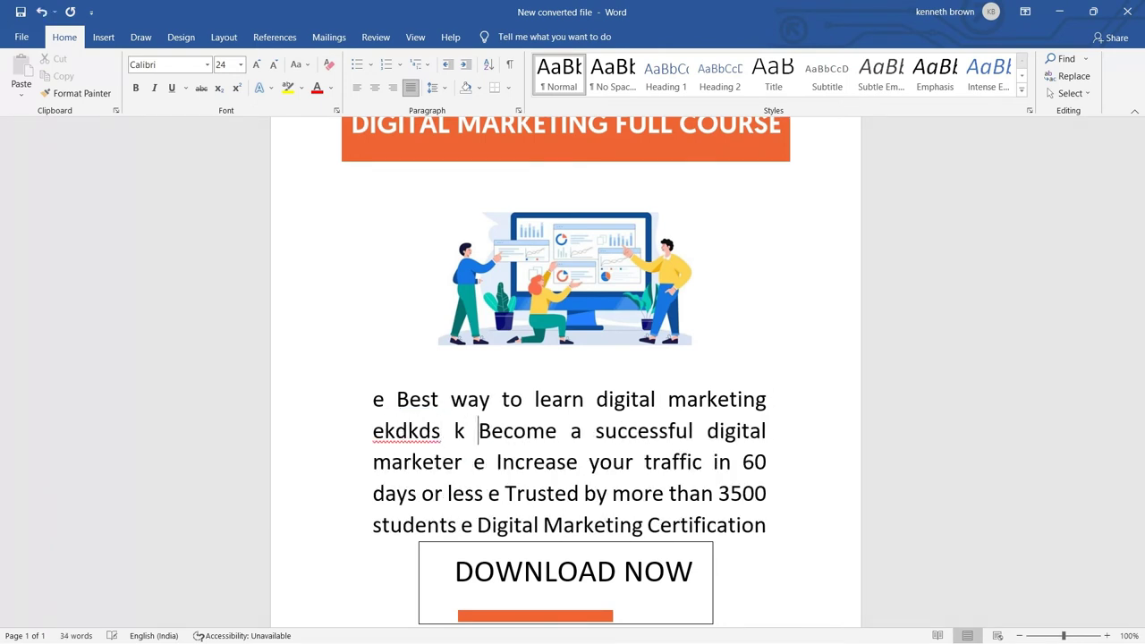
# Shorten the orange DIGITAL MARKETING FULL COURSE banner and shrink the illustration within the margins
pyautogui.scroll(3, 564, 271)
pyautogui.click(565, 271)
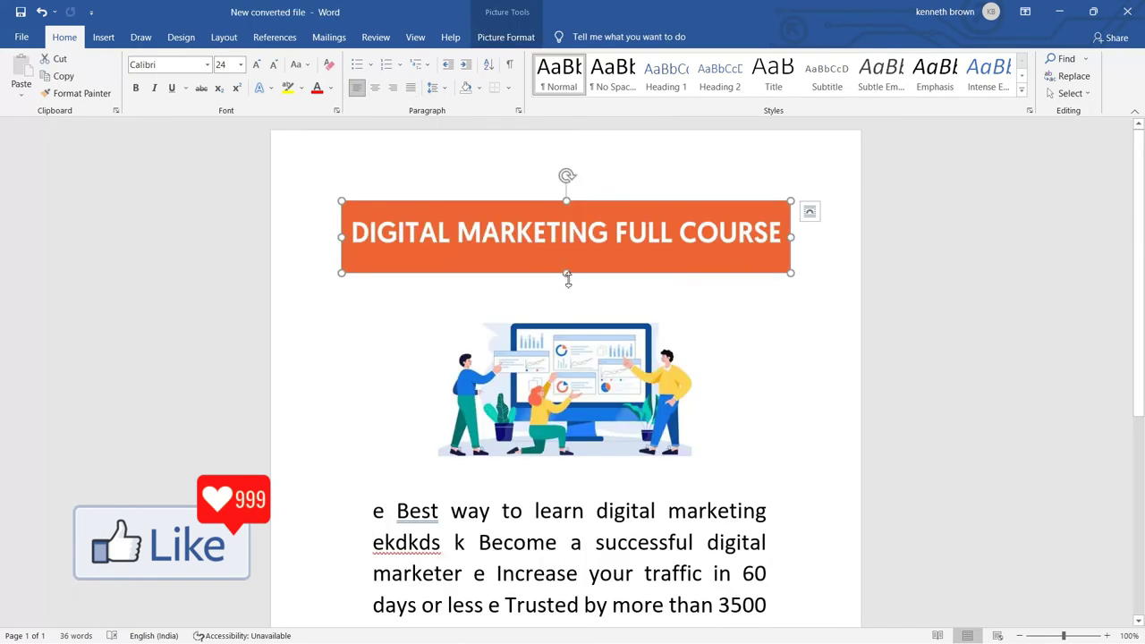
pyautogui.moveTo(567, 272); pyautogui.dragTo(567, 266)
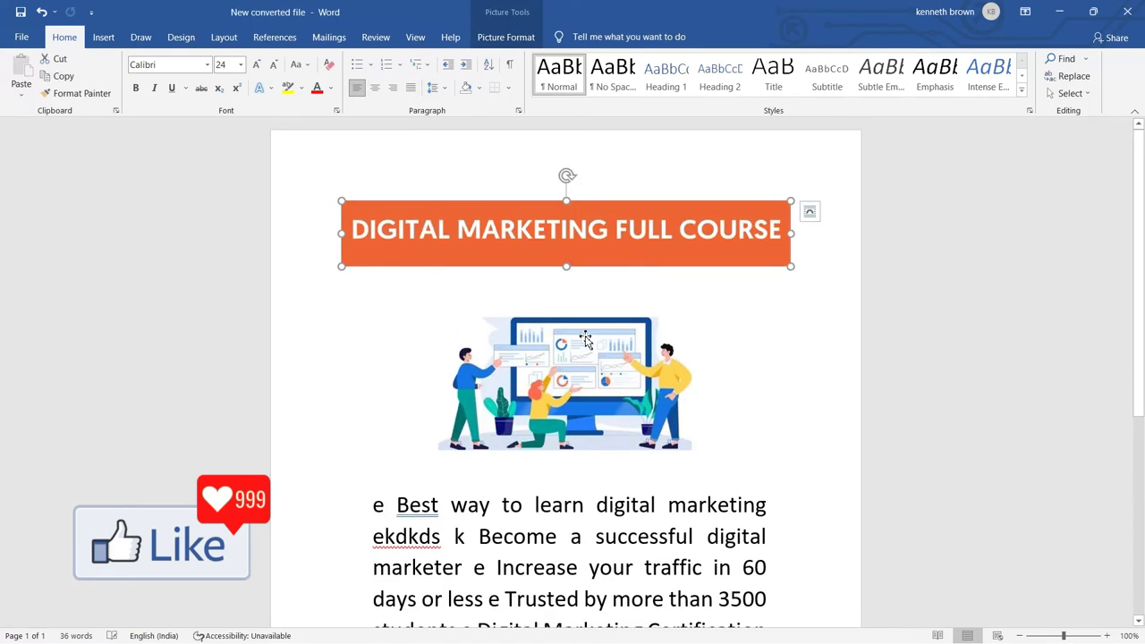
pyautogui.click(593, 367)
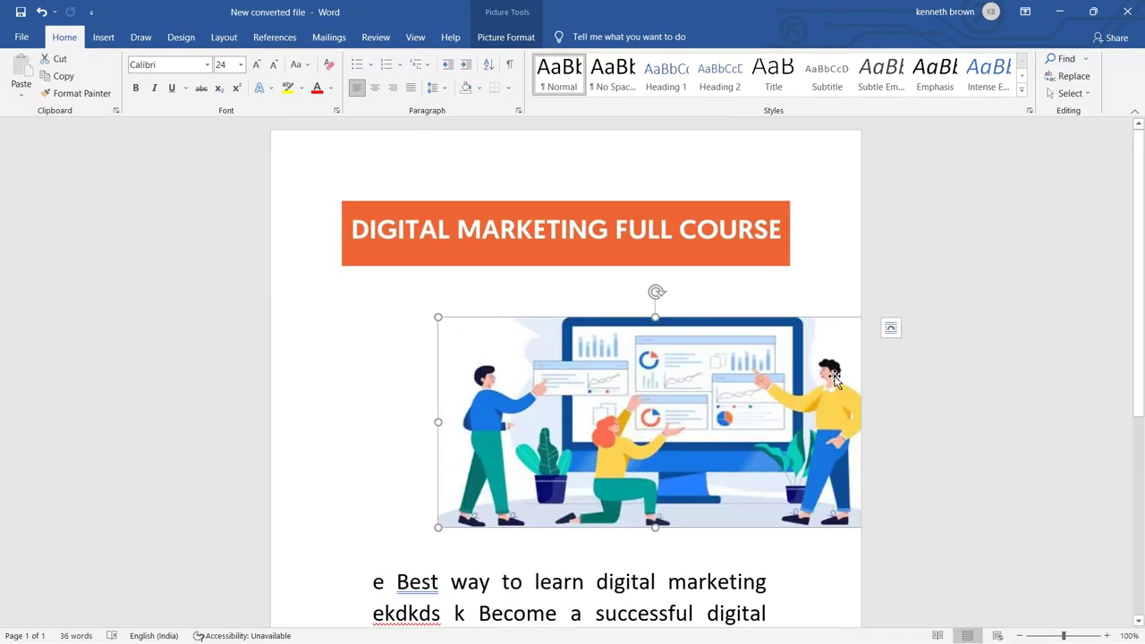
pyautogui.moveTo(439, 527)
pyautogui.mouseDown()
pyautogui.moveTo(541, 479)
pyautogui.moveTo(591, 438)
pyautogui.mouseUp()
pyautogui.scroll(-2, 590, 439)
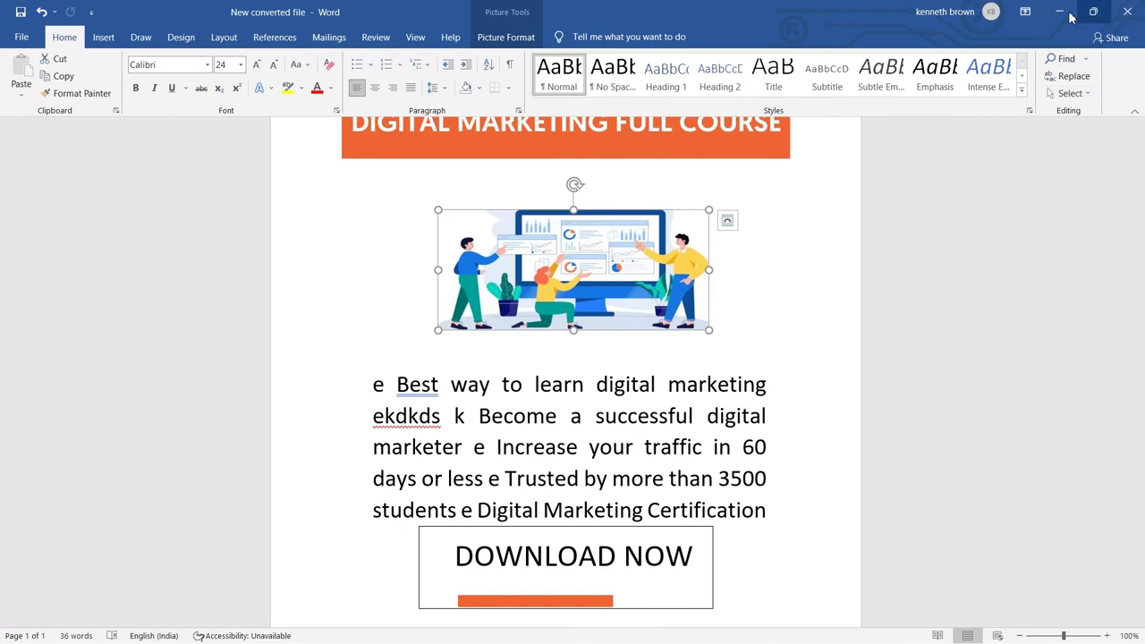
pyautogui.scroll(1, 857, 286)
pyautogui.scroll(3, 860, 309)
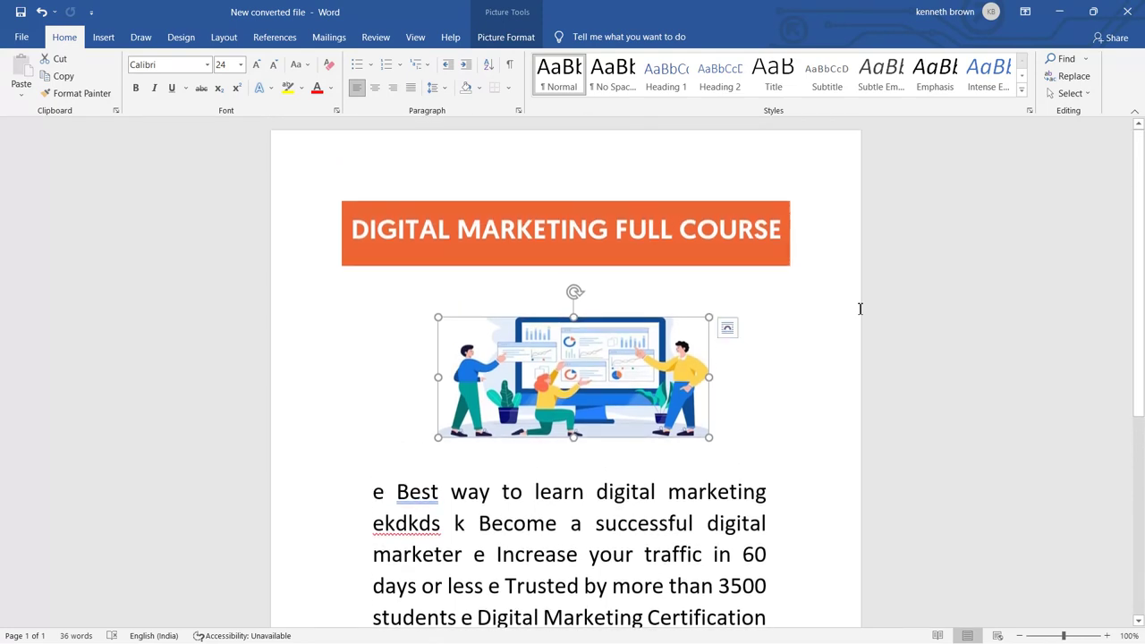